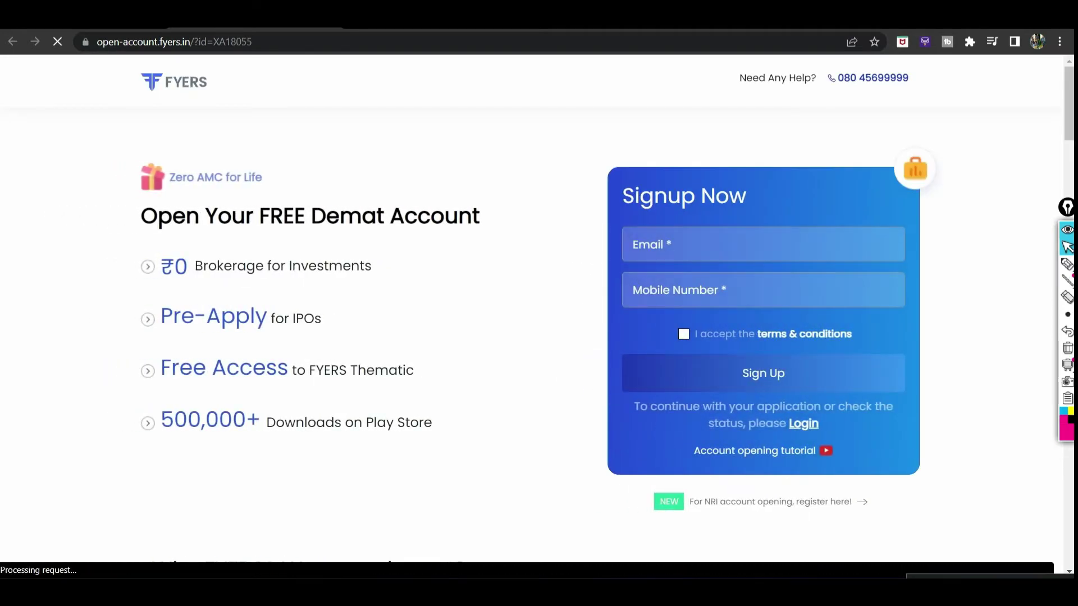
Enter the email address and mobile number, accept the terms & conditions, and sign up.
{"action": "left_click", "coordinate": [763, 244]}
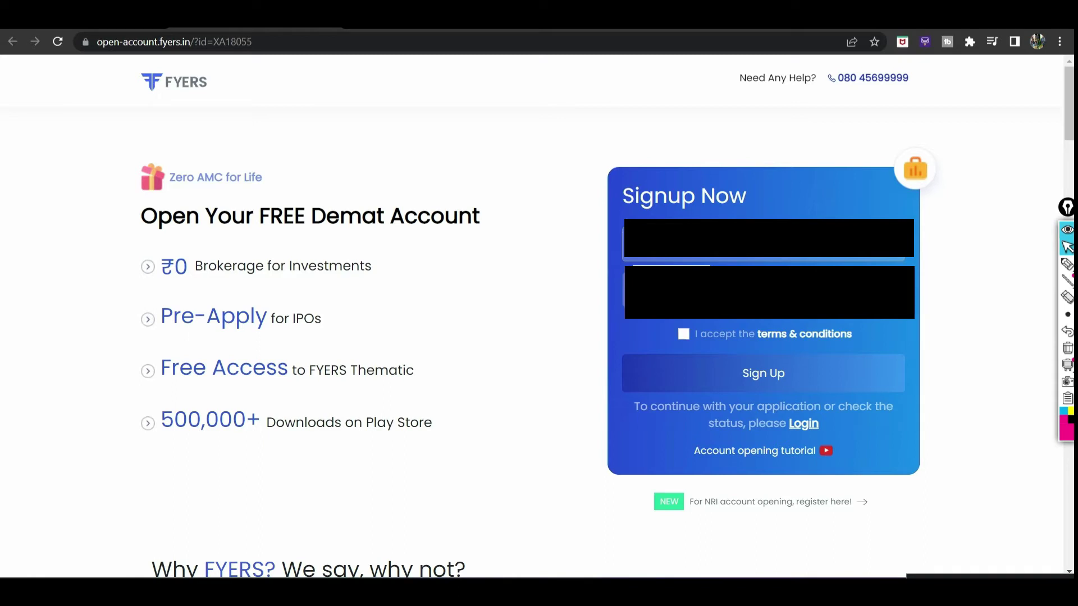
{"action": "key", "text": "space"}
{"action": "key", "text": "Return"}
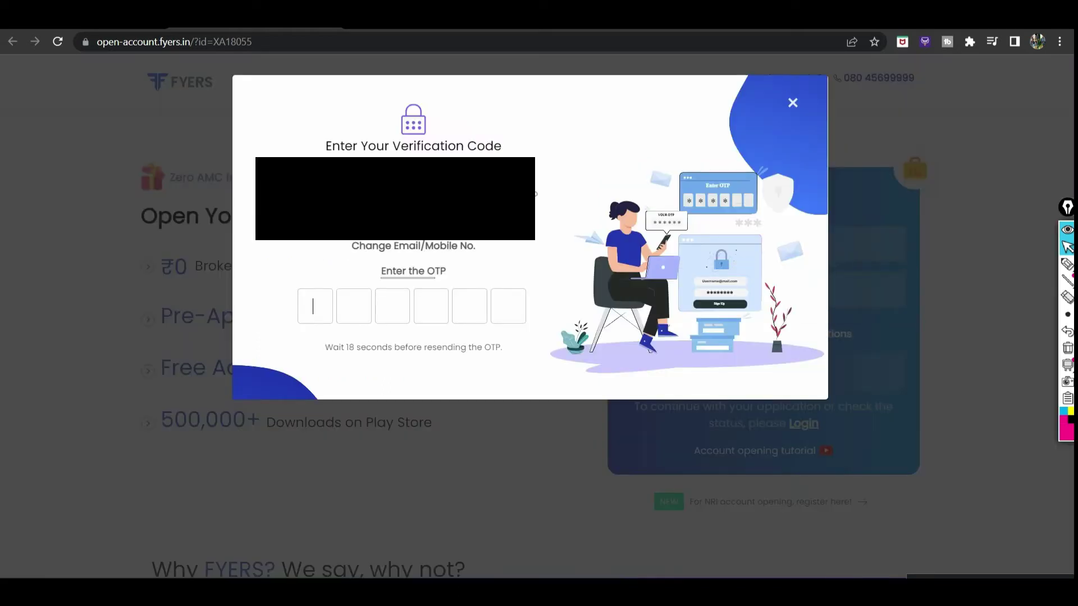
Paste the received six-digit OTP to verify the signup.
{"action": "key", "text": "Return"}
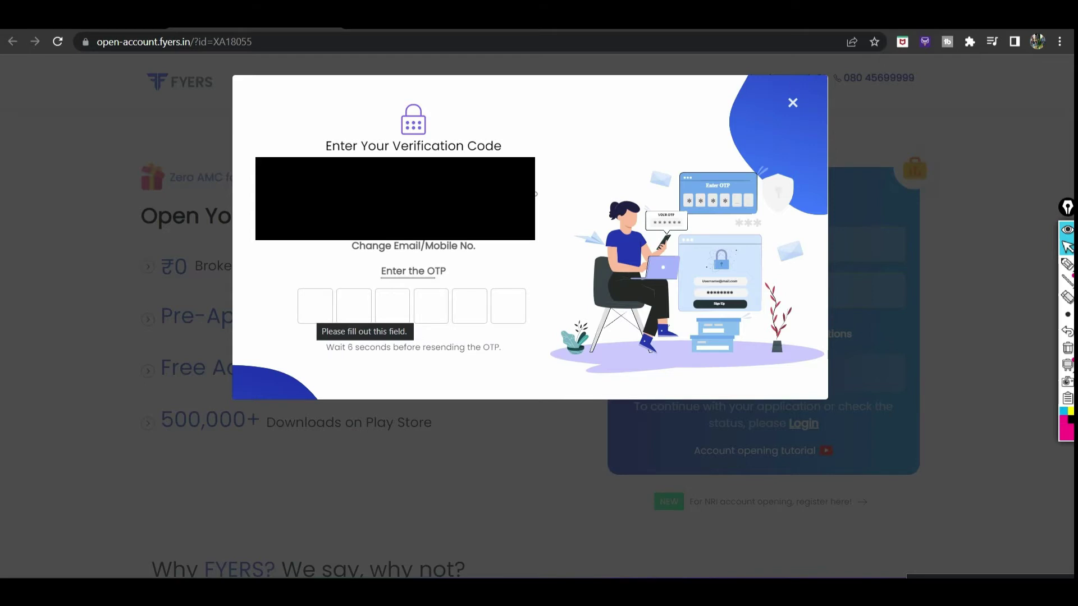
{"action": "key", "text": "ctrl+v"}
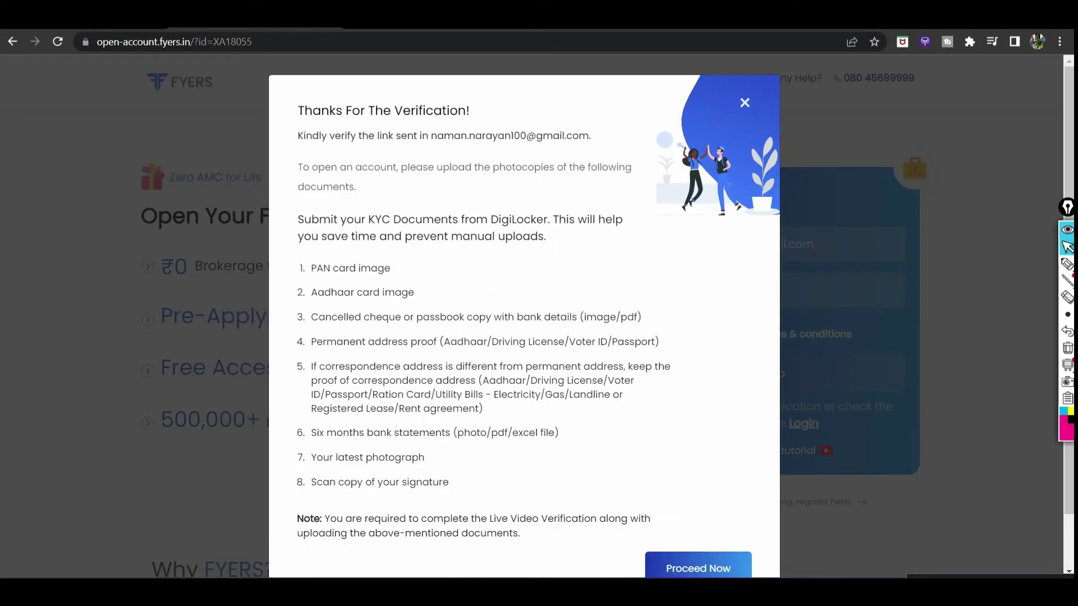
Scroll past the KYC document checklist and choose Proceed Now to reach Identity Details.
{"action": "scroll", "coordinate": [524, 314], "scroll_direction": "down", "scroll_amount": 1}
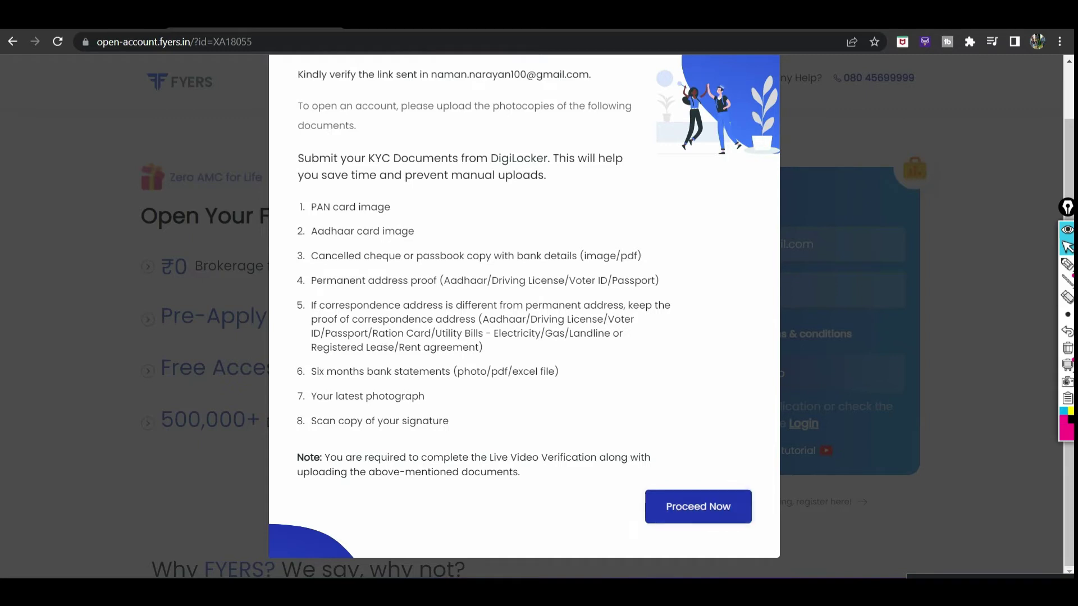
{"action": "left_click", "coordinate": [698, 505]}
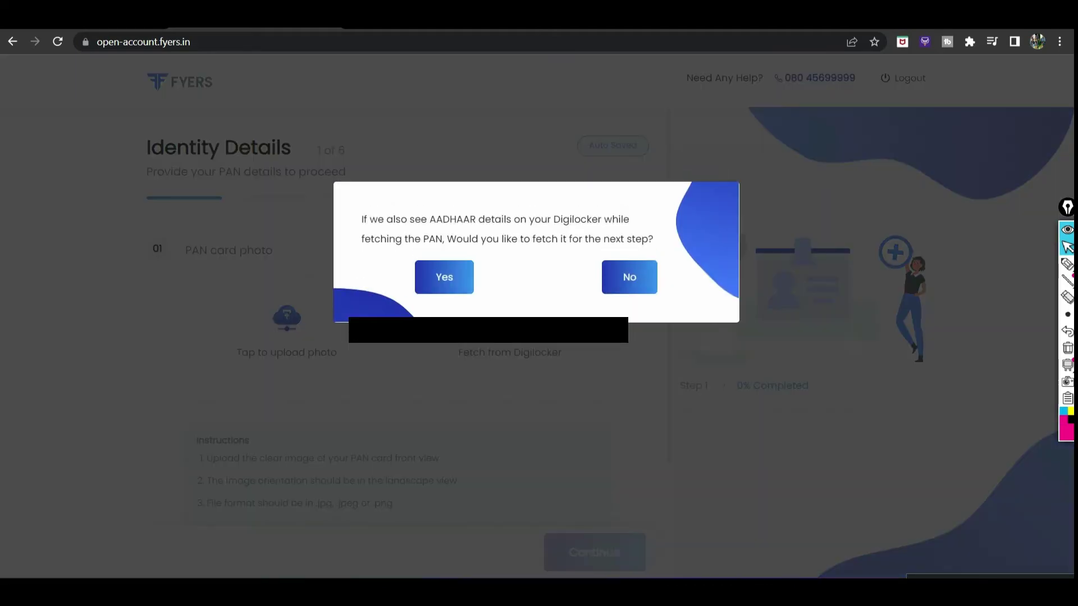
Choose Yes to fetch Aadhaar, tick the Aadhaar/PAN sharing consent, and authenticate Aadhaar.
{"action": "left_click", "coordinate": [444, 275]}
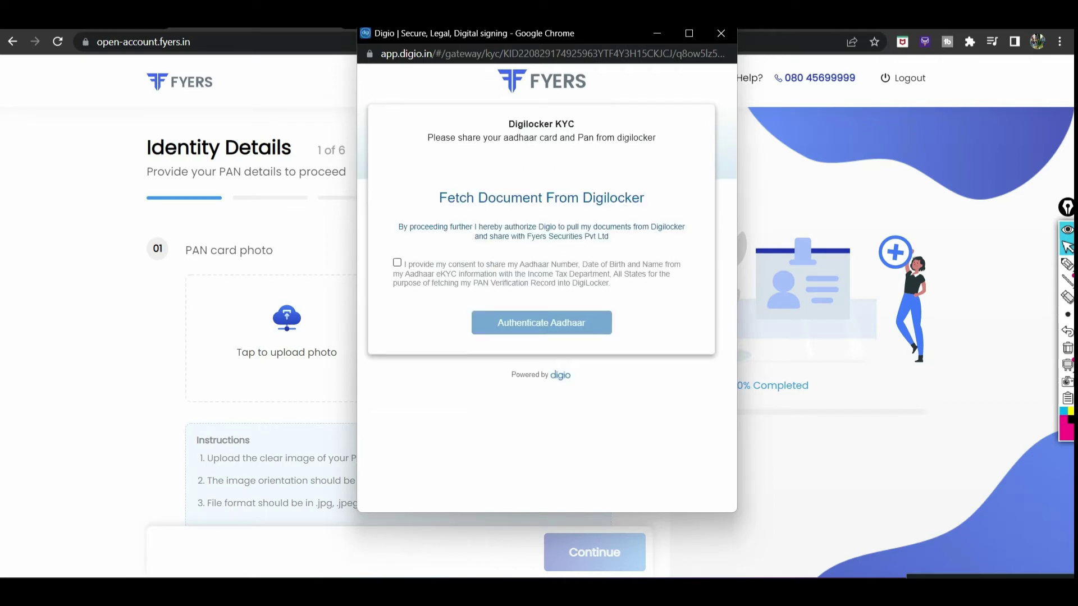
{"action": "left_click", "coordinate": [397, 262]}
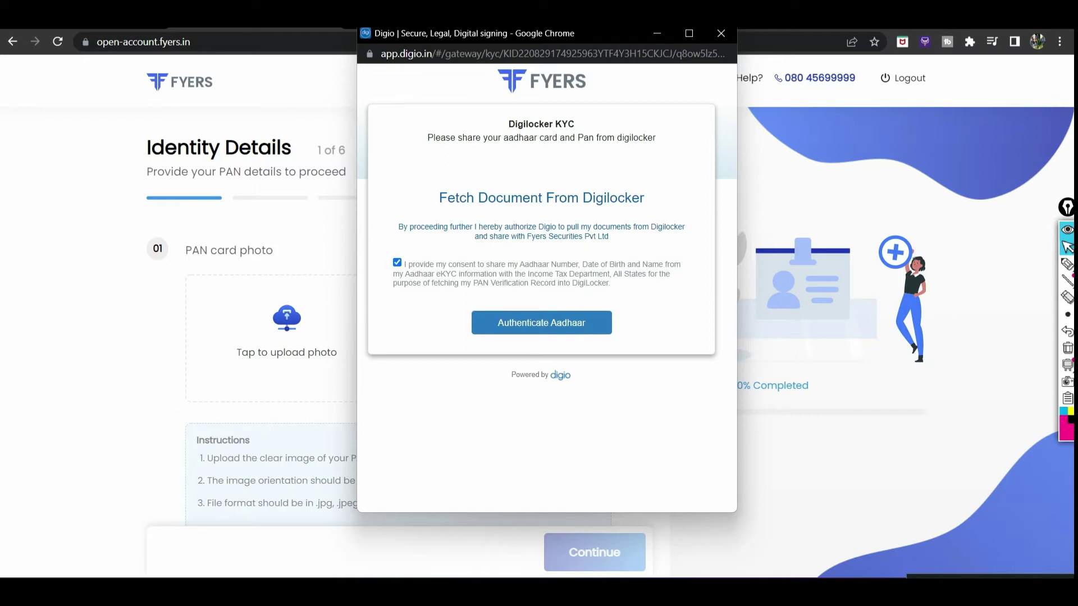
{"action": "left_click", "coordinate": [542, 322]}
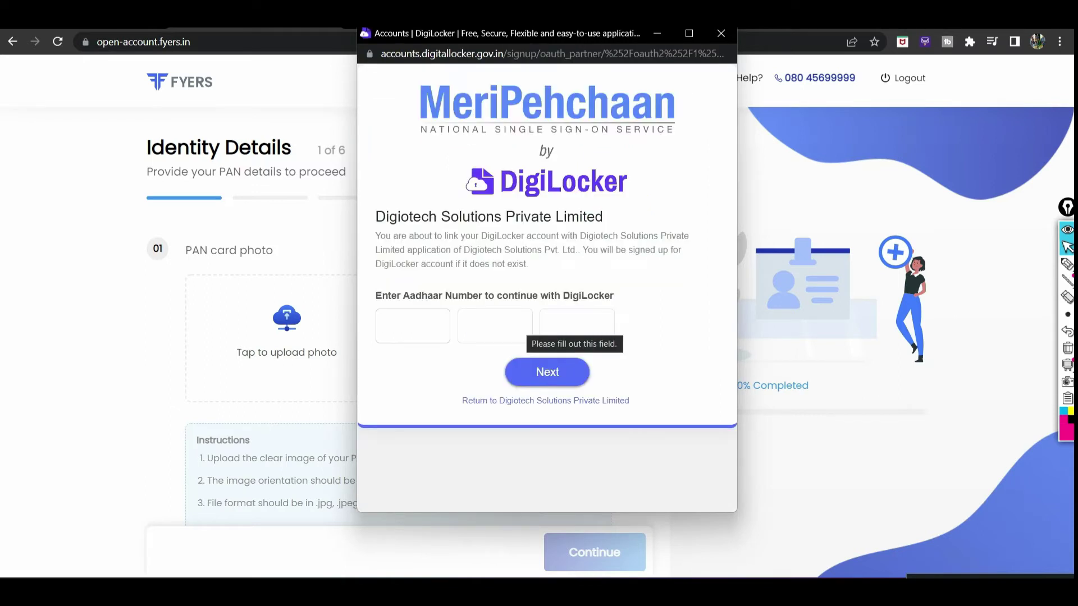
Sign in to DigiLocker with the Aadhaar number and OTP, then allow document access.
{"action": "key", "text": "Return"}
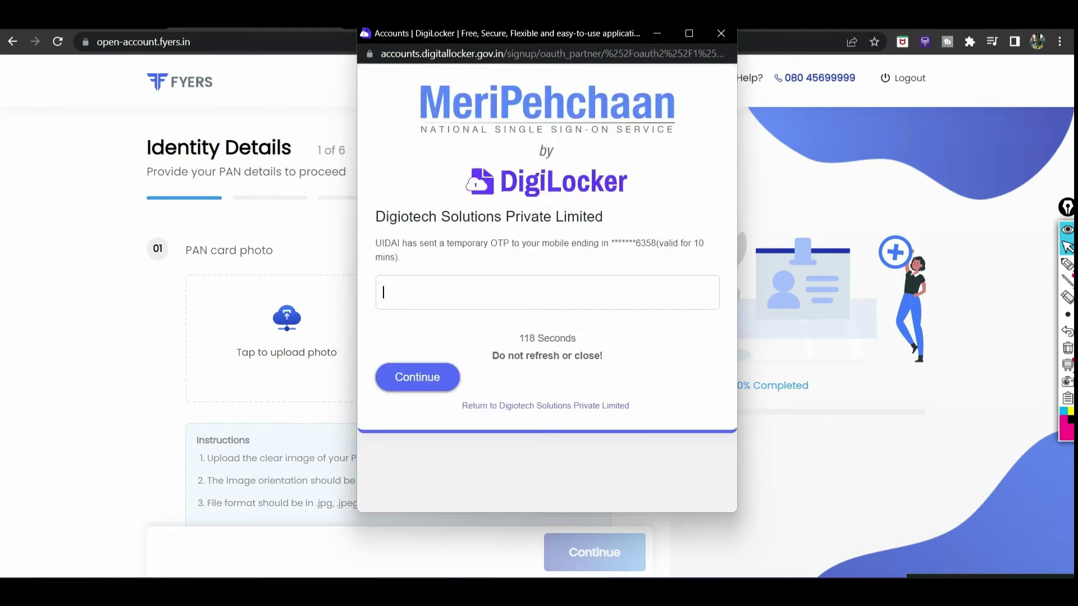
{"action": "key", "text": "Return"}
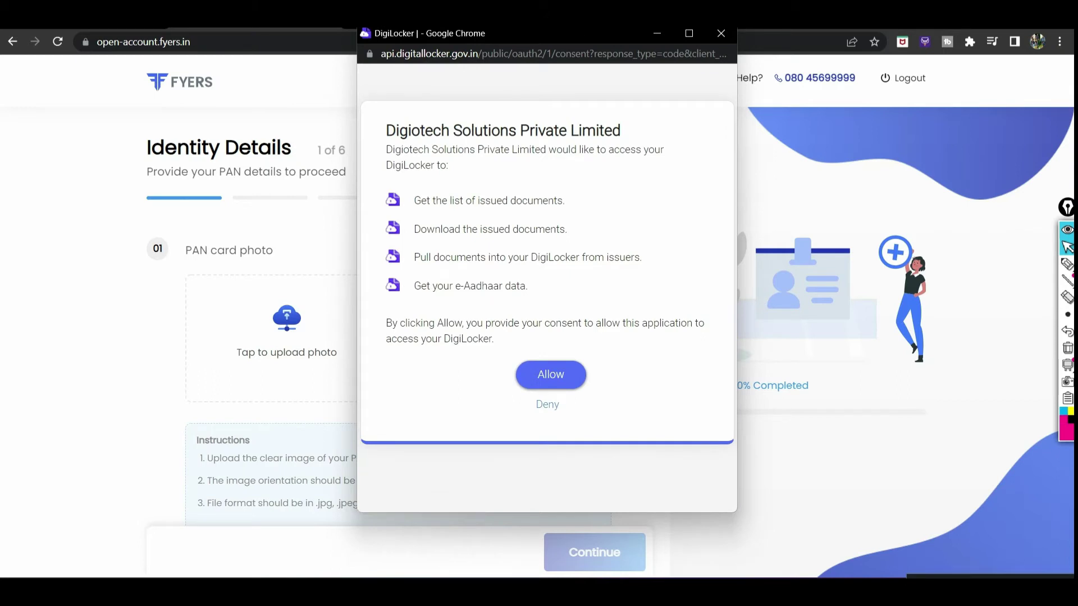
{"action": "key", "text": "Return"}
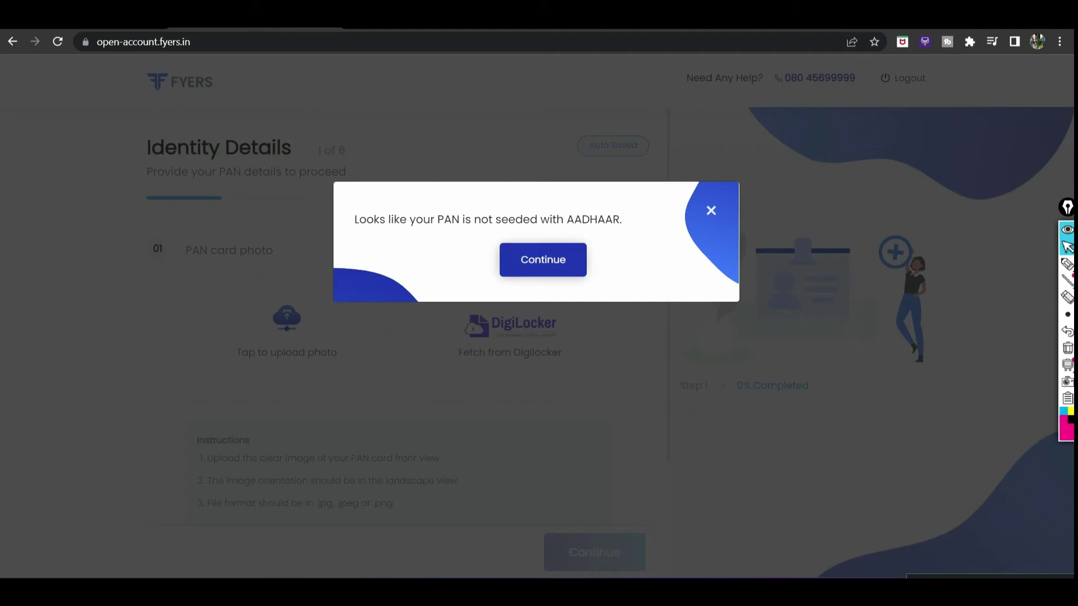
Dismiss the PAN-not-seeded notice, fetch PAN details from KRA, and enter the mother's name.
{"action": "left_click", "coordinate": [543, 261]}
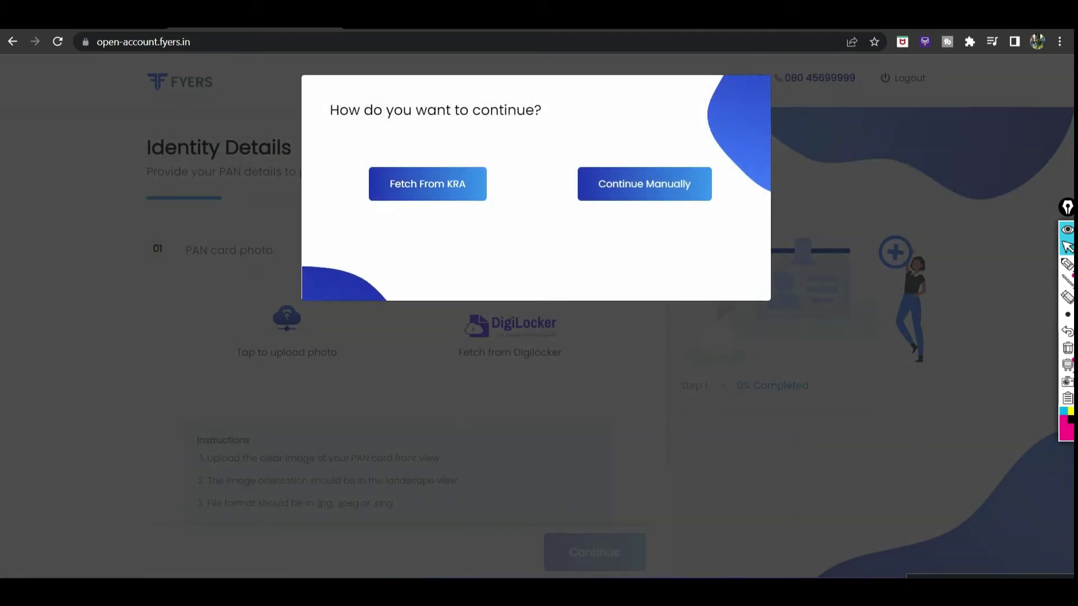
{"action": "left_click", "coordinate": [427, 184]}
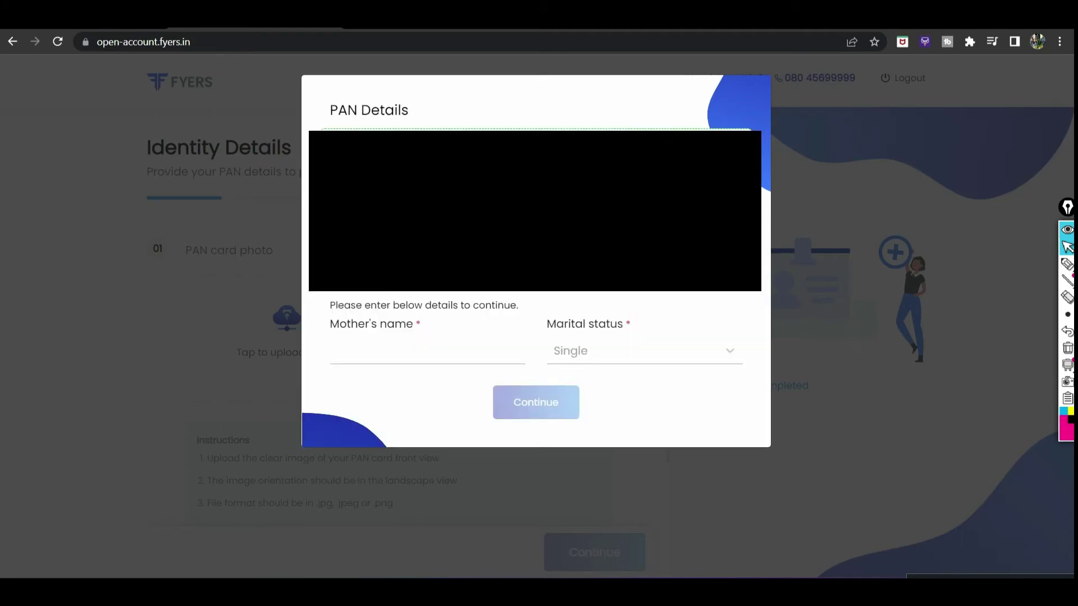
{"action": "left_click", "coordinate": [337, 354]}
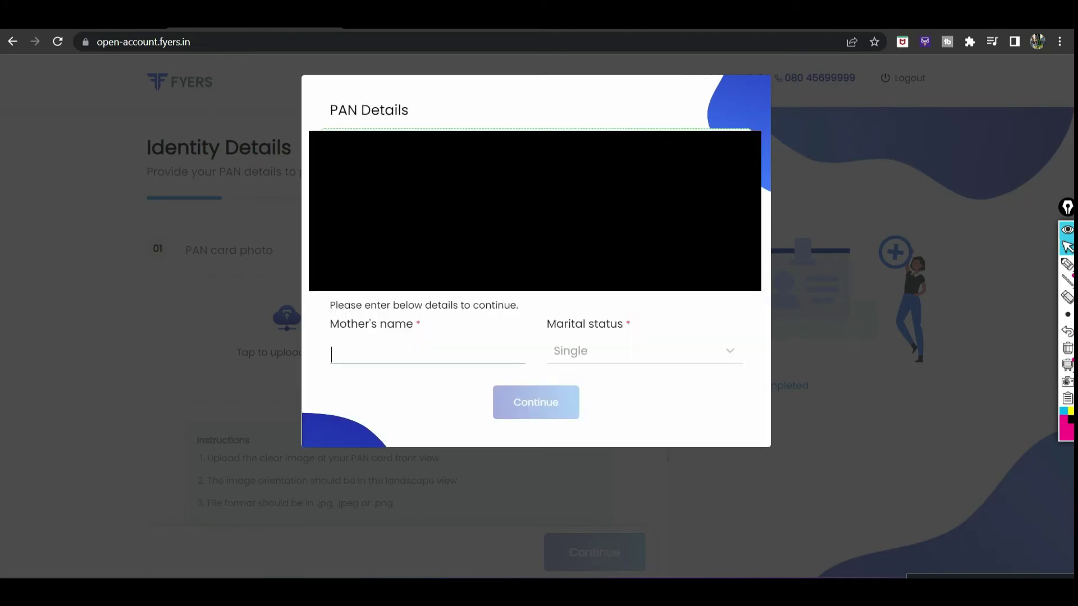
{"action": "type", "text": "..."}
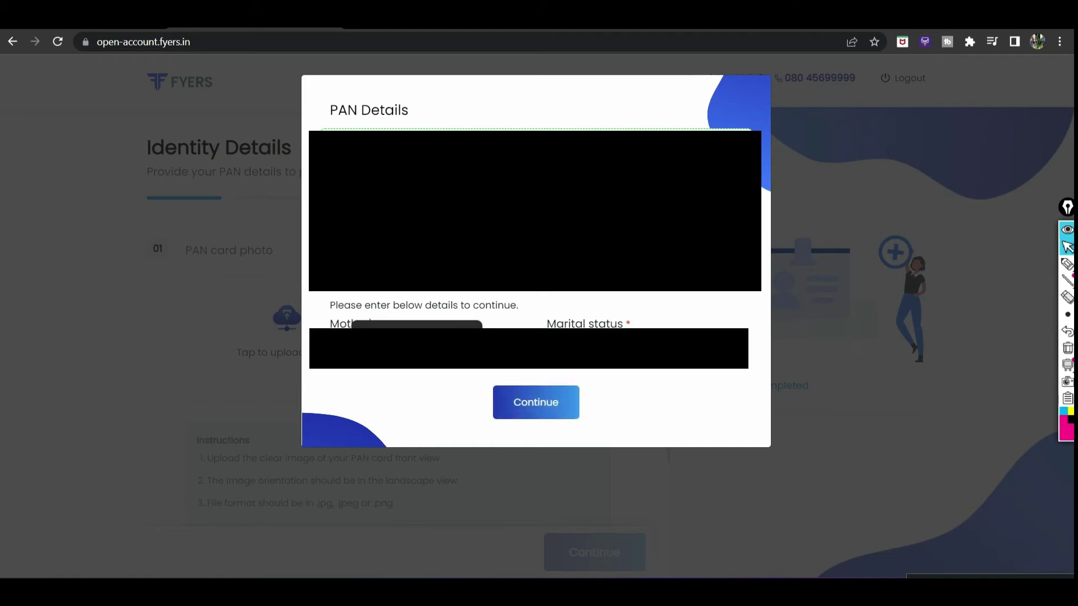
{"action": "key", "text": "Return"}
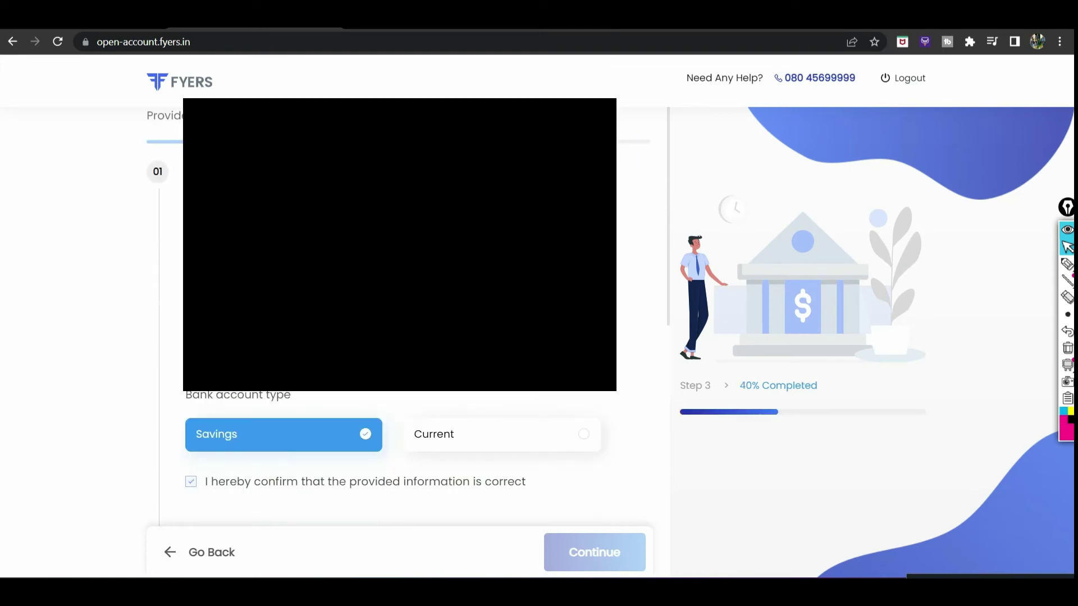
Deselect Equity and Currency derivatives, keeping Equity and Mutual funds, and save the segments.
{"action": "scroll", "coordinate": [408, 318], "scroll_direction": "down", "scroll_amount": 5}
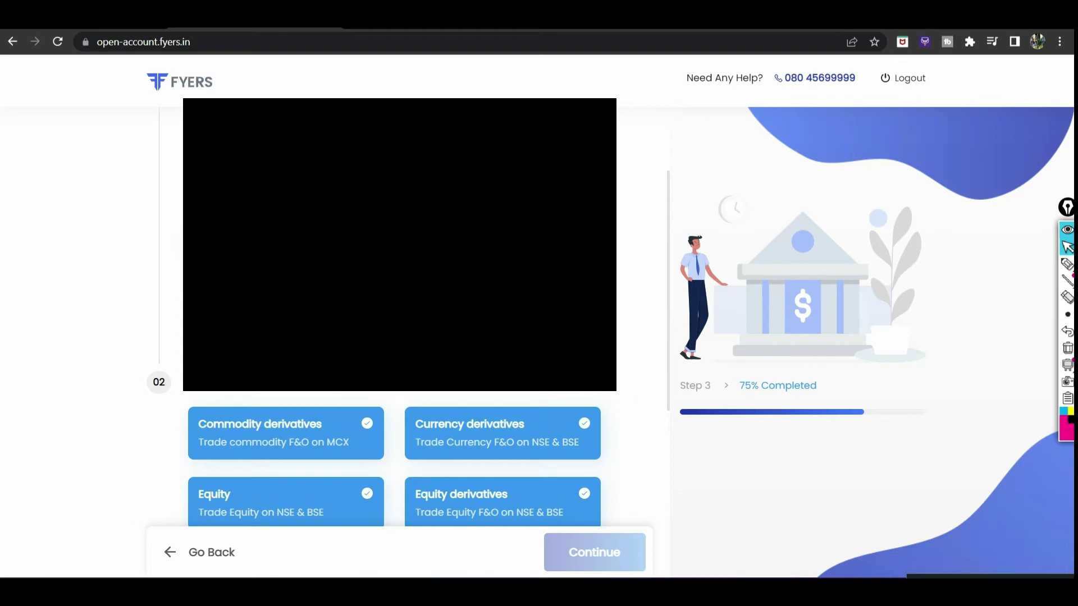
{"action": "scroll", "coordinate": [408, 318], "scroll_direction": "down", "scroll_amount": 3}
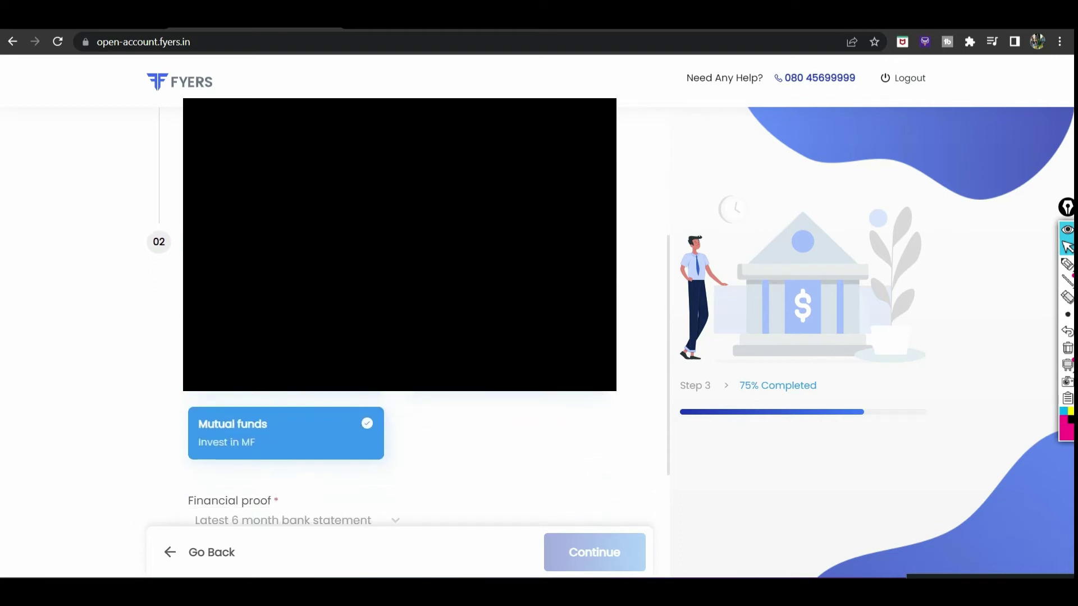
{"action": "scroll", "coordinate": [408, 318], "scroll_direction": "down", "scroll_amount": 2}
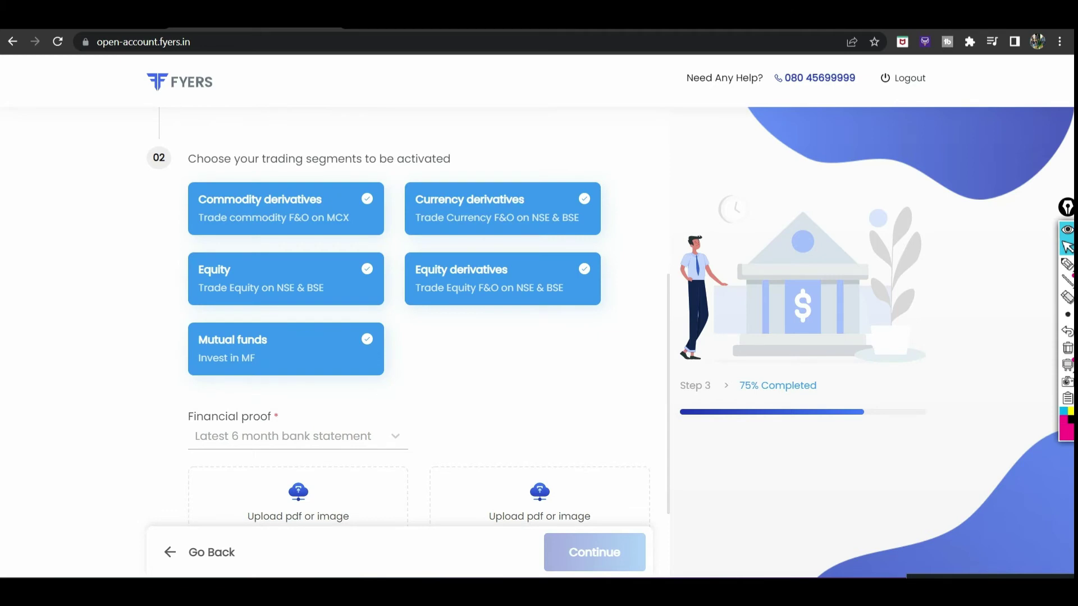
{"action": "left_click", "coordinate": [503, 279]}
{"action": "left_click", "coordinate": [503, 208]}
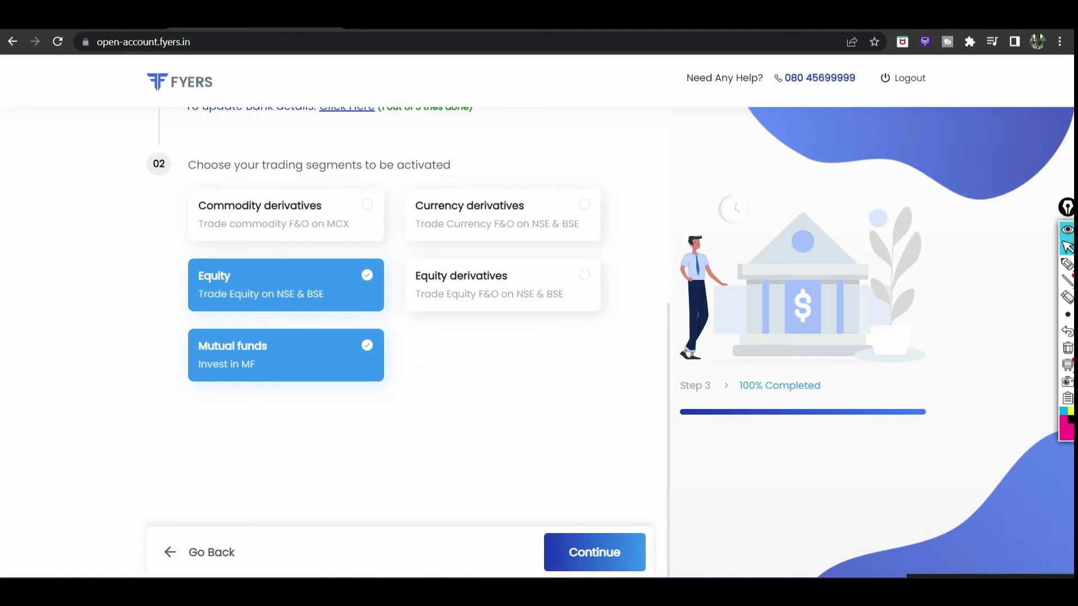
{"action": "left_click", "coordinate": [595, 552]}
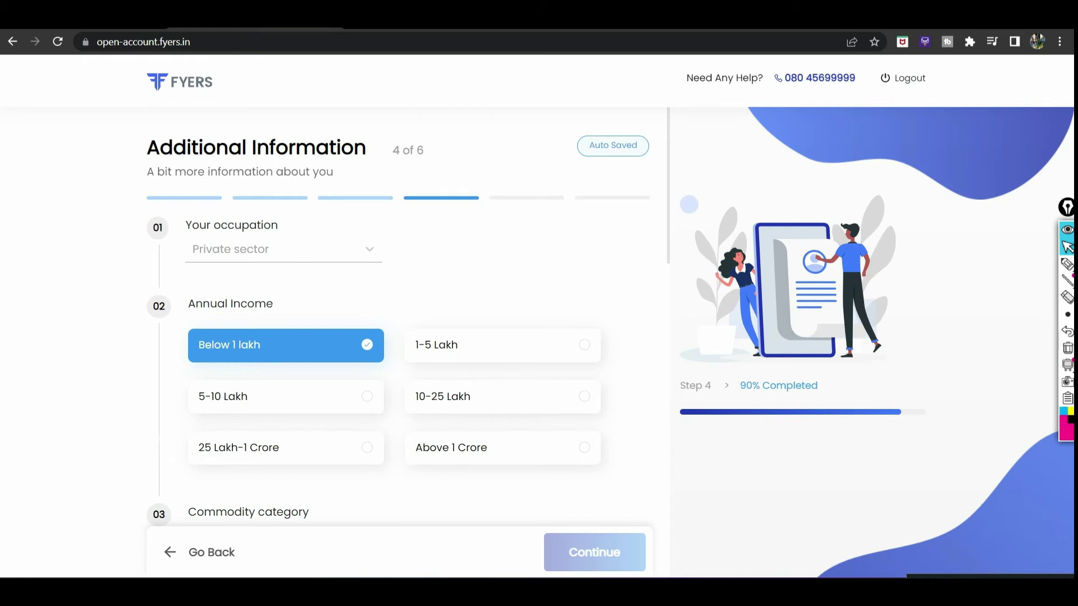
Tick the equity and commodity annexures confirmation in section 06 and continue.
{"action": "scroll", "coordinate": [398, 315], "scroll_direction": "down", "scroll_amount": 6}
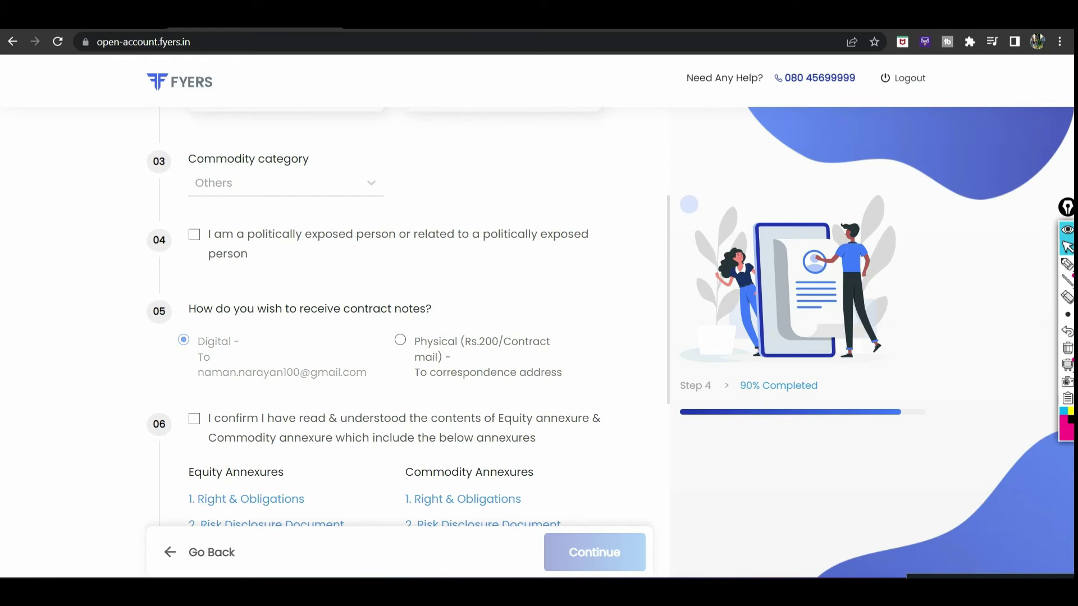
{"action": "scroll", "coordinate": [408, 317], "scroll_direction": "down", "scroll_amount": 2}
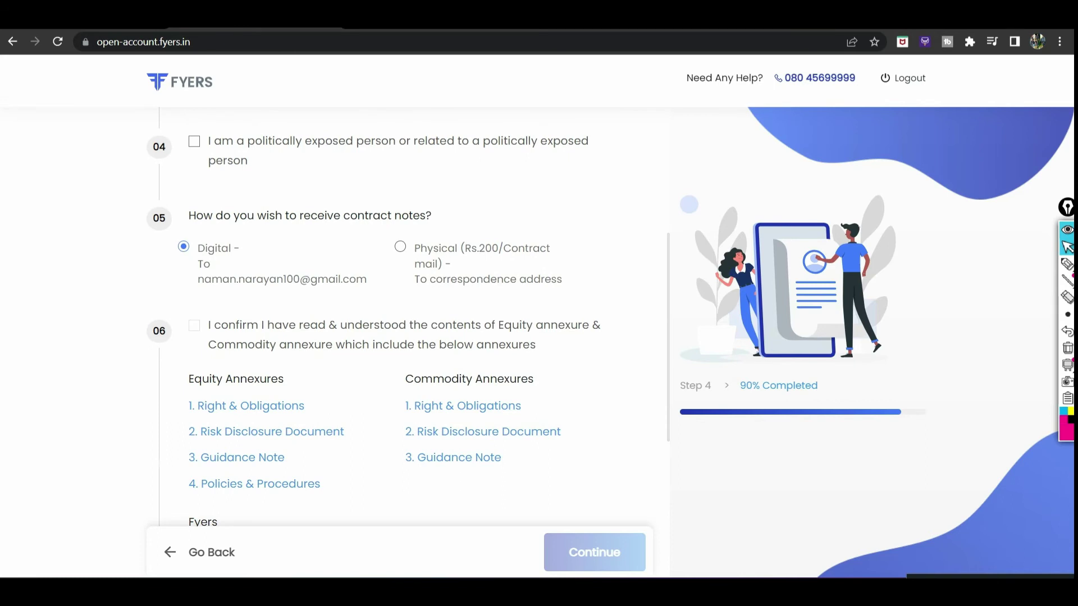
{"action": "left_click", "coordinate": [194, 325]}
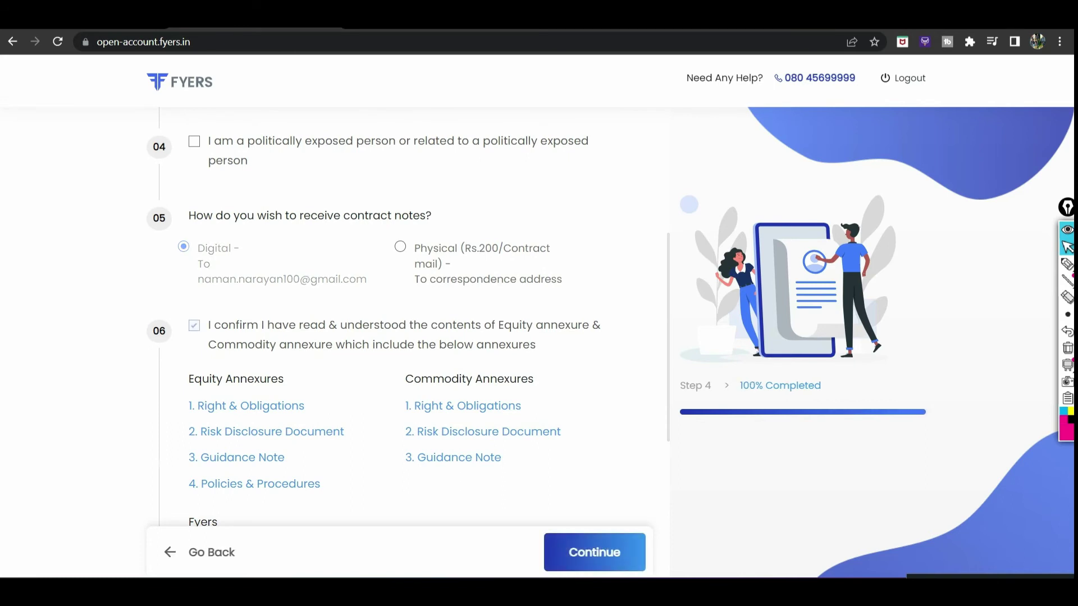
{"action": "scroll", "coordinate": [408, 316], "scroll_direction": "down", "scroll_amount": 5}
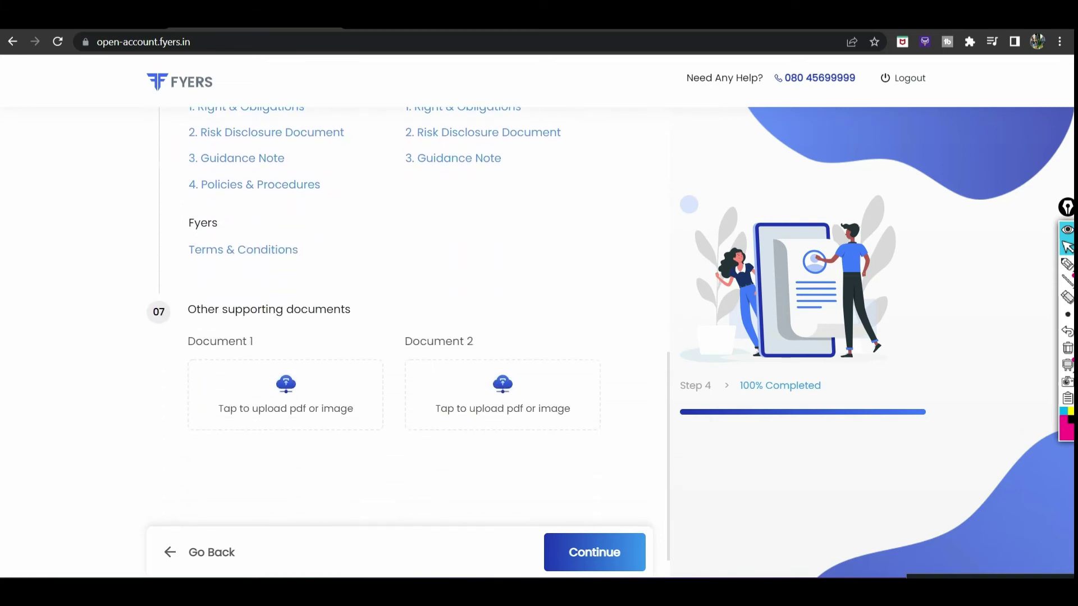
{"action": "scroll", "coordinate": [408, 342], "scroll_direction": "down", "scroll_amount": 1}
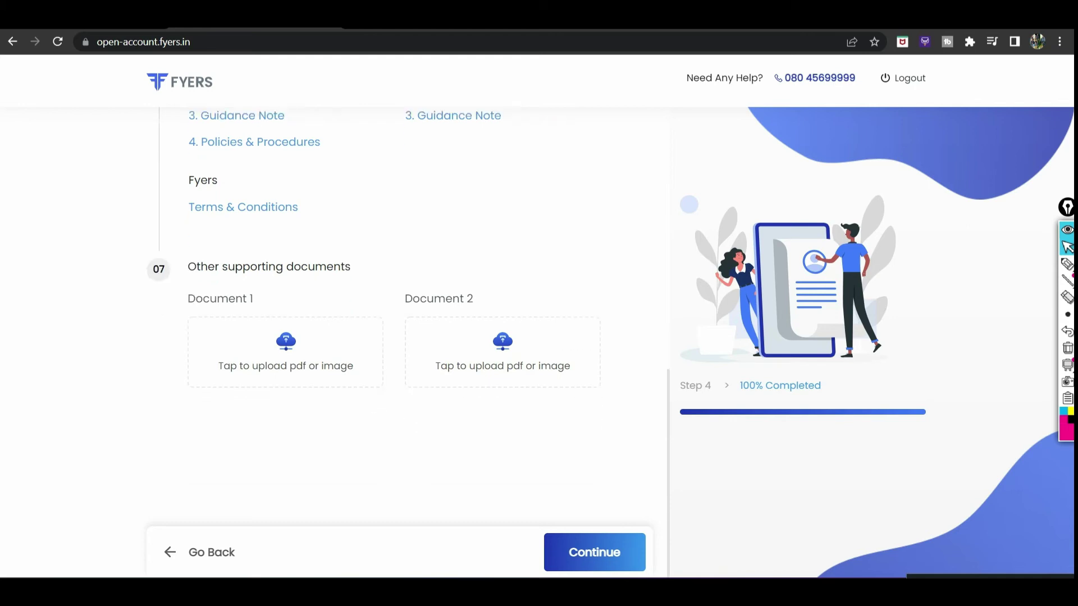
{"action": "left_click", "coordinate": [595, 552]}
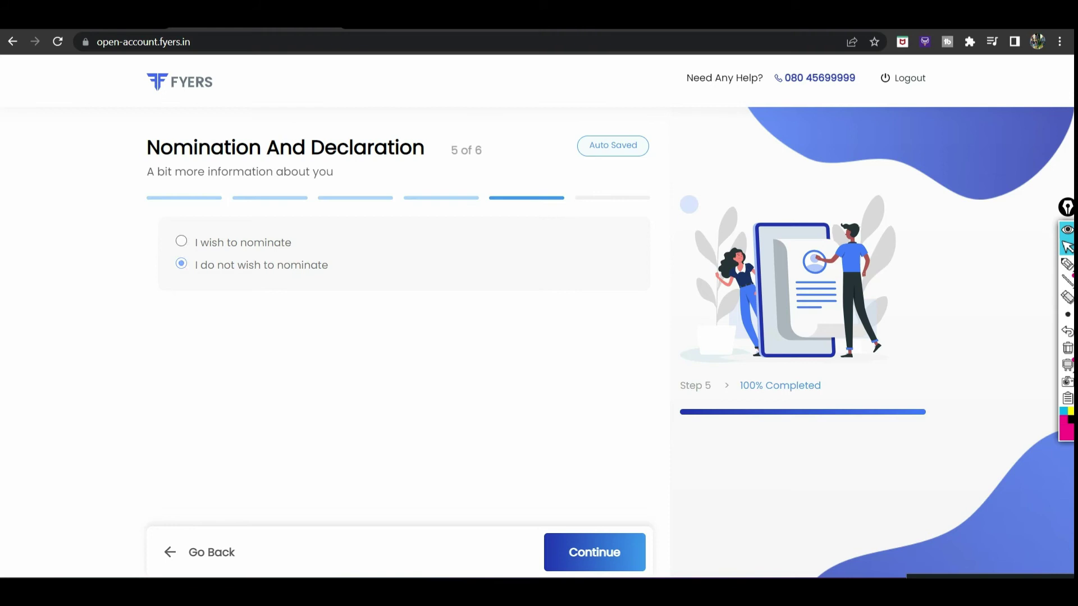
Continue with 'I do not wish to nominate' selected to reach the review page.
{"action": "left_click", "coordinate": [594, 550]}
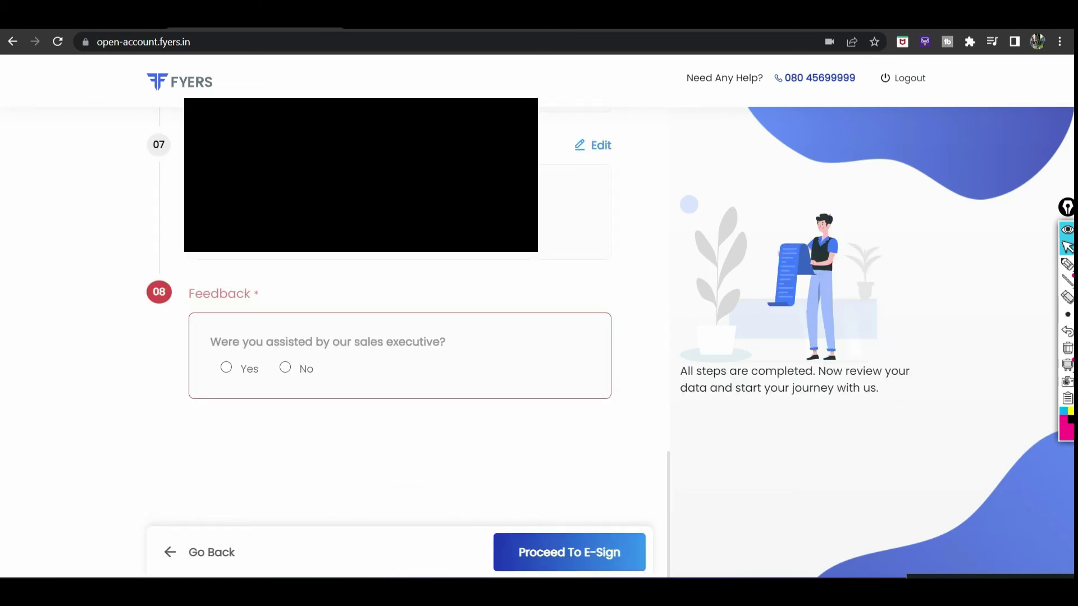
Answer No to the sales-executive feedback question and proceed to e-sign, dismissing the resend-link notice.
{"action": "left_click", "coordinate": [285, 367]}
{"action": "left_click", "coordinate": [569, 553]}
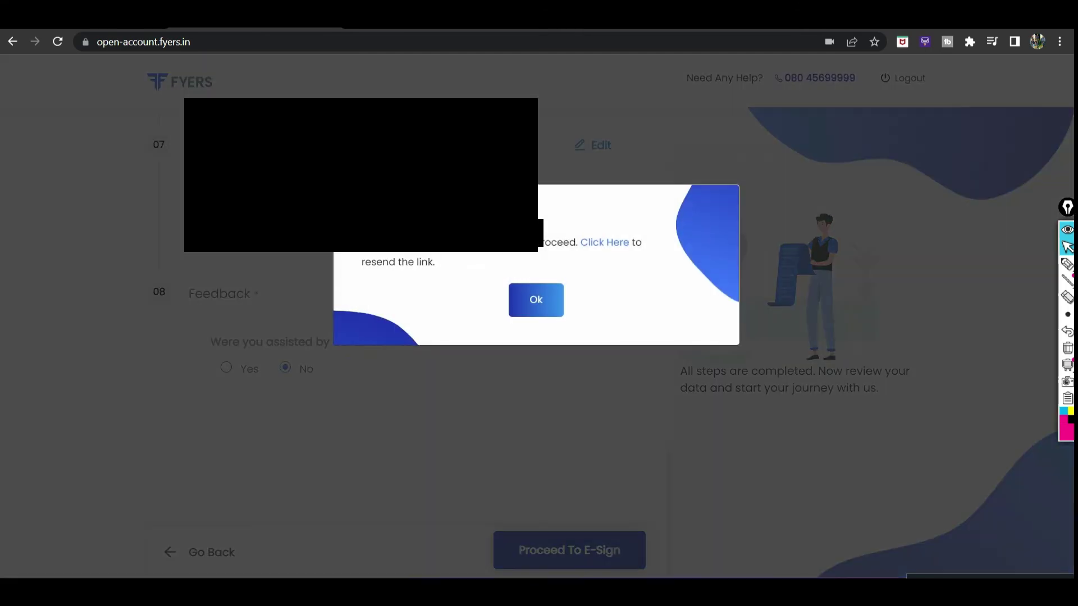
{"action": "left_click", "coordinate": [536, 300]}
In the Digio window, accept the terms and choose Sign now for the account opening form.
{"action": "left_click", "coordinate": [569, 550]}
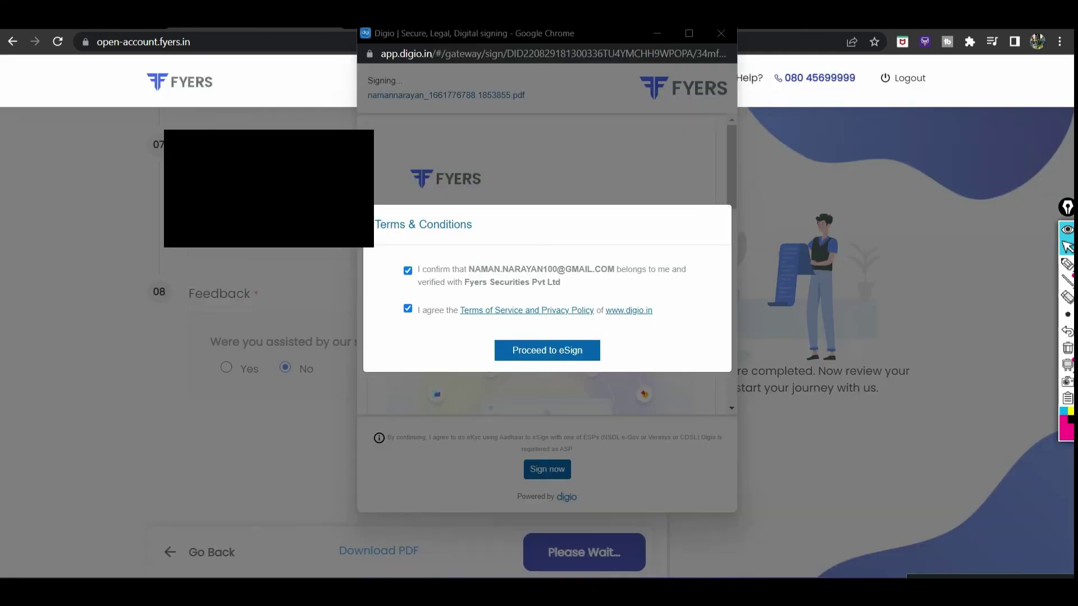
{"action": "left_click", "coordinate": [547, 350]}
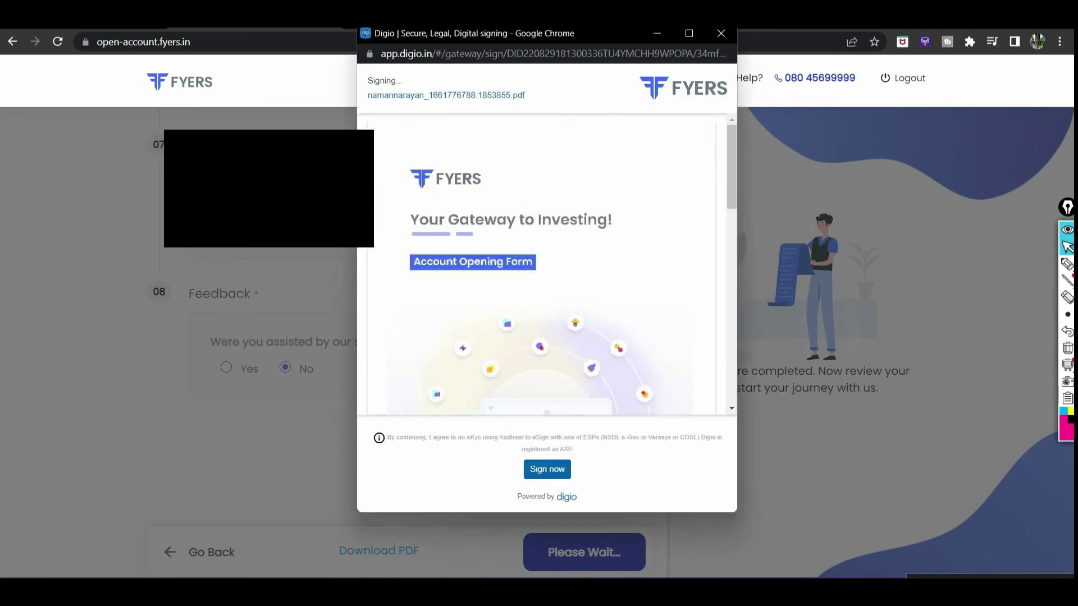
{"action": "left_click", "coordinate": [547, 469]}
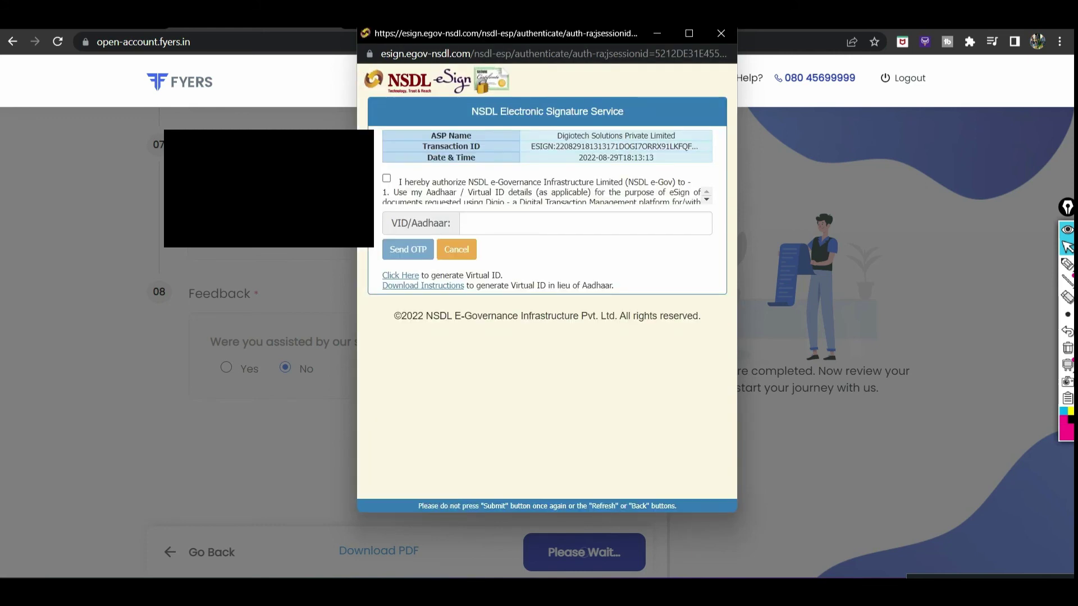
Authorise NSDL e-Sign with the Aadhaar number and request a one-time password.
{"action": "left_click", "coordinate": [386, 177]}
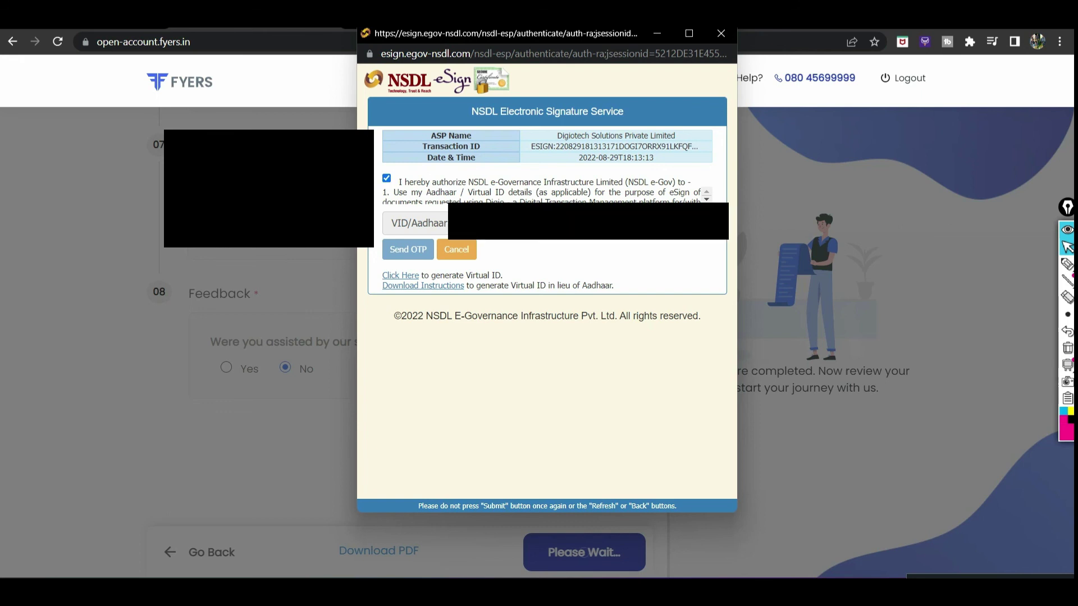
{"action": "key", "text": "Return"}
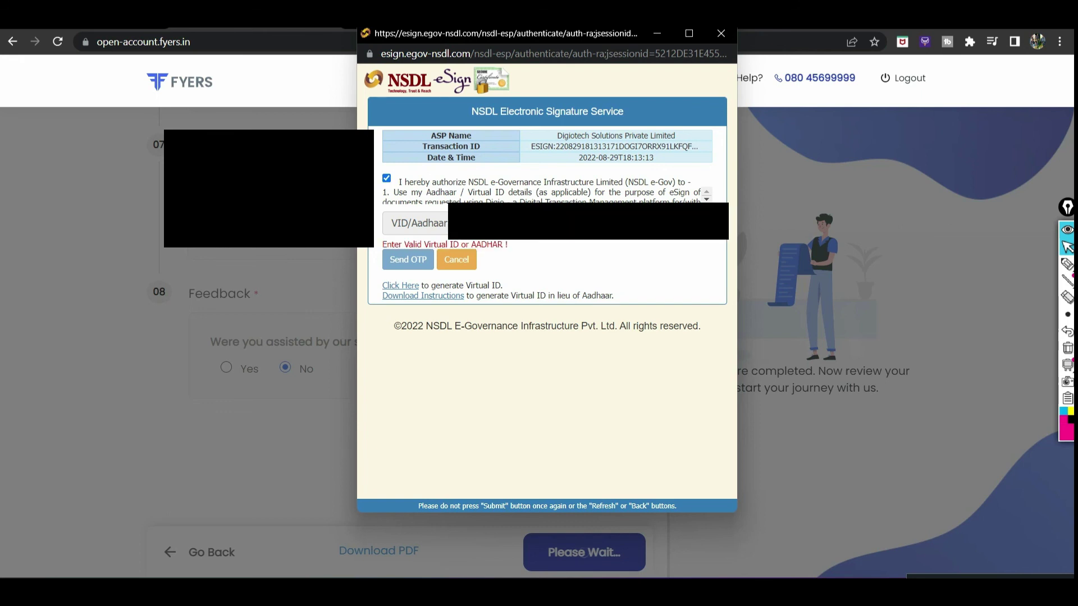
{"action": "key", "text": "Return"}
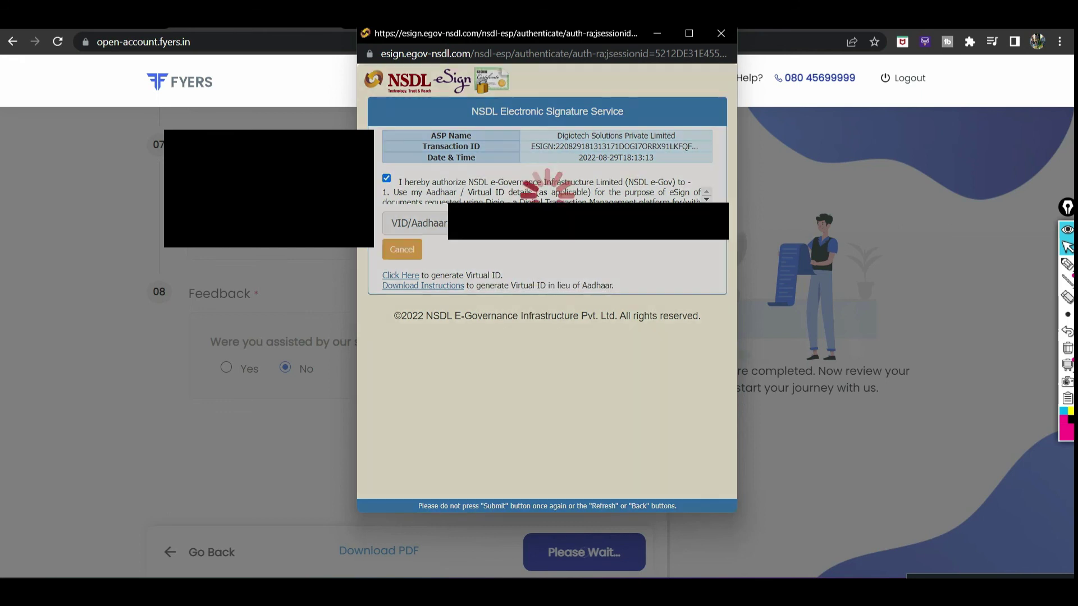
Verify the received OTP to sign, then highlight the 'Confirmation In 24 Hours' status card.
{"action": "key", "text": "Return"}
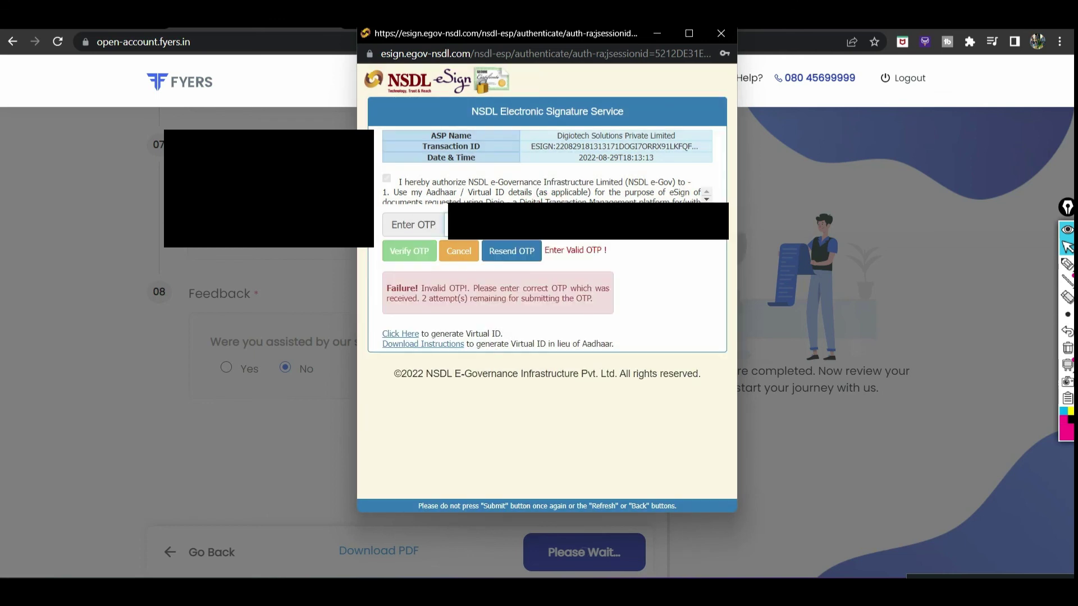
{"action": "key", "text": "Return"}
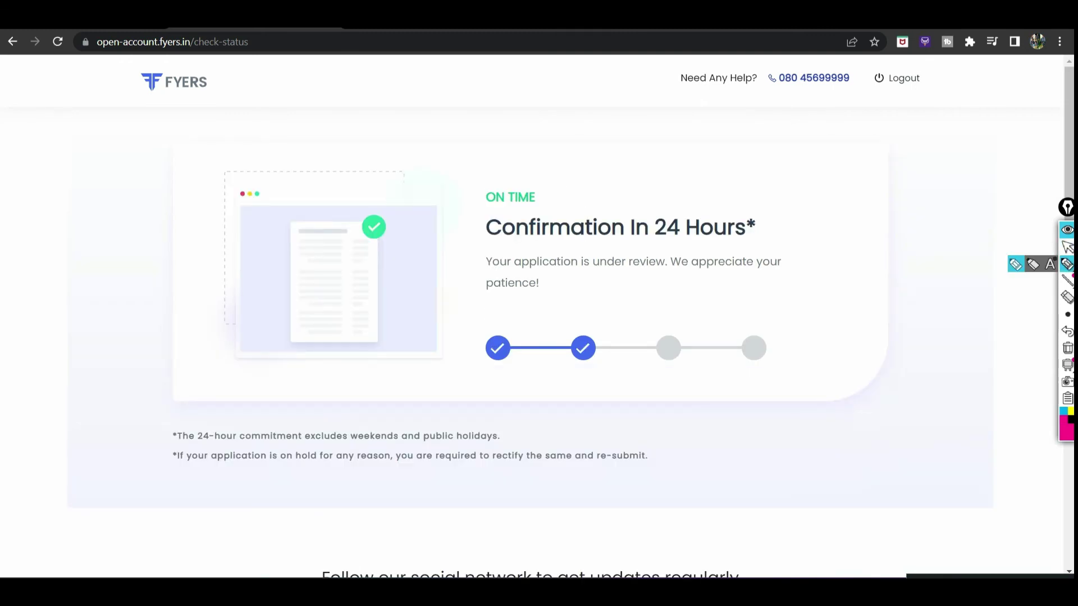
{"action": "mouse_move", "coordinate": [651, 166]}
{"action": "left_mouse_down"}
{"action": "mouse_move", "coordinate": [194, 208]}
{"action": "mouse_move", "coordinate": [833, 261]}
{"action": "mouse_move", "coordinate": [418, 167]}
{"action": "left_mouse_up"}
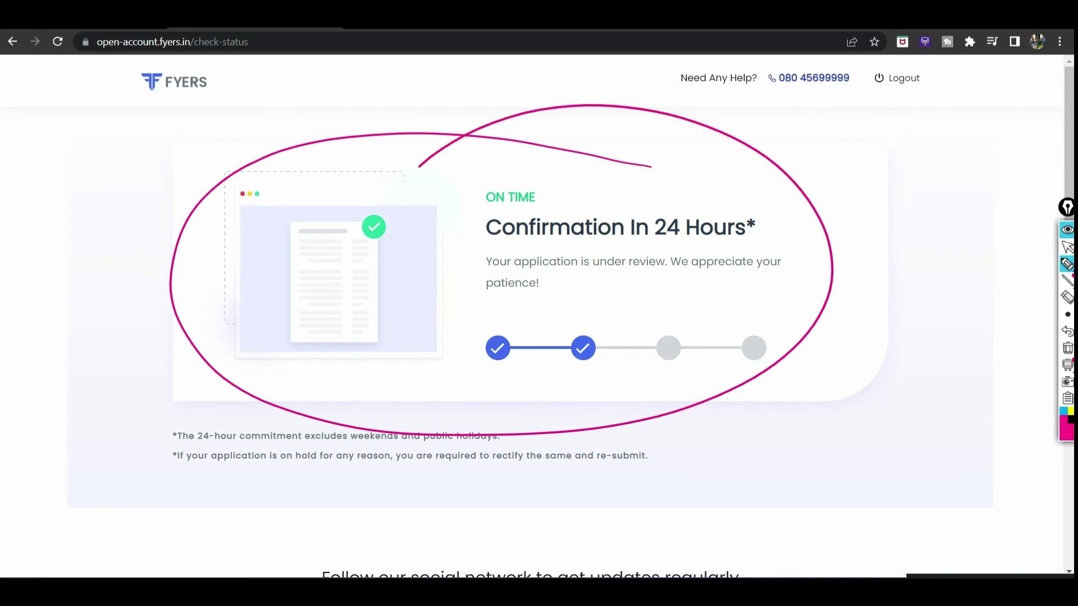
{"action": "left_click_drag", "start_coordinate": [279, 147], "coordinate": [163, 215]}
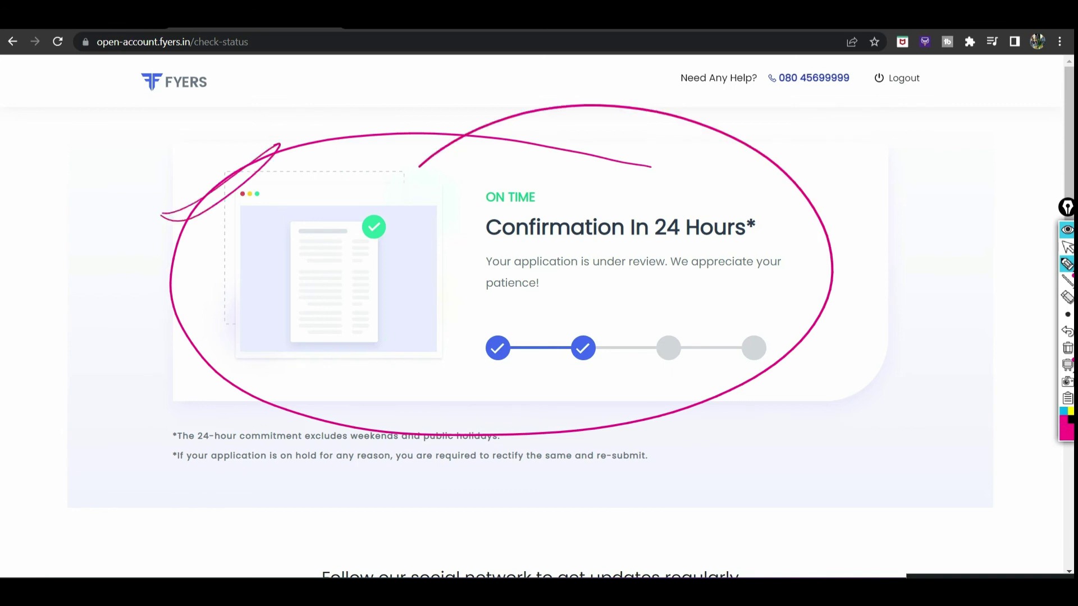